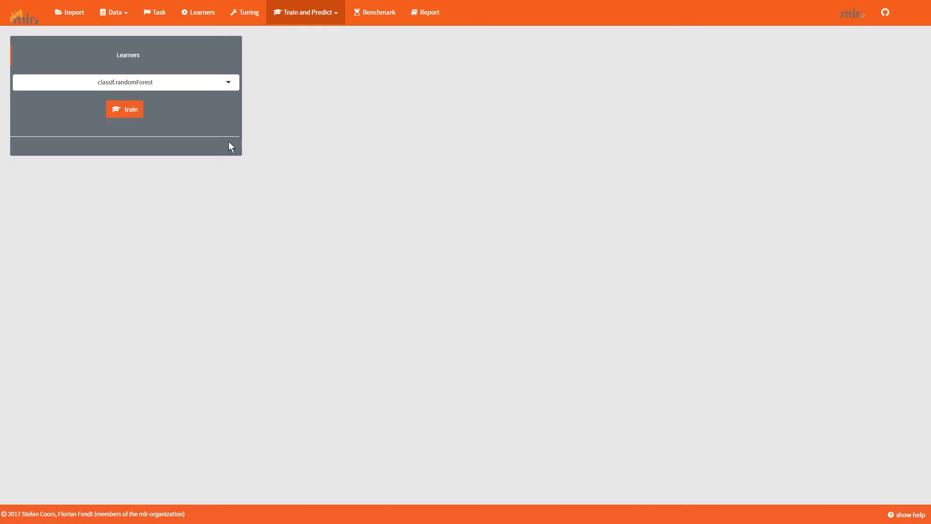
Train a model with the classif.svm learner.
left_click(174, 86)
left_click(144, 128)
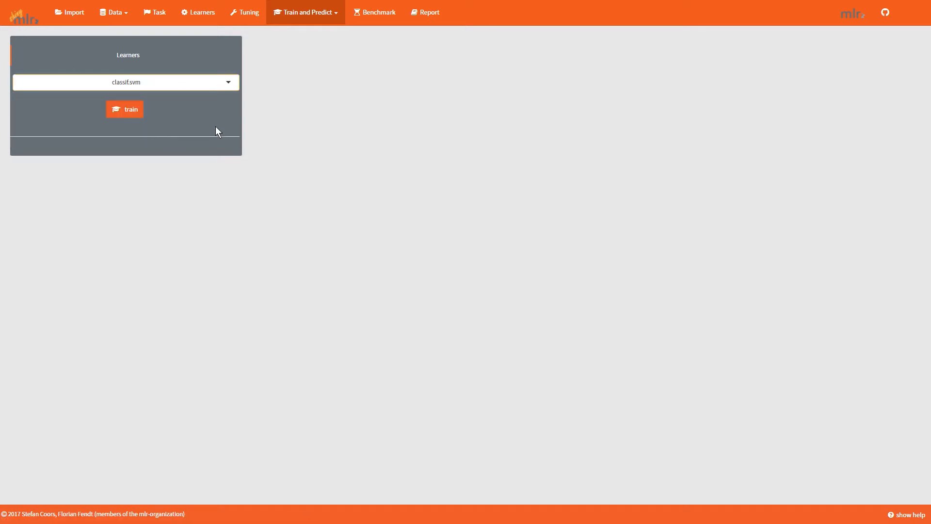
left_click(121, 111)
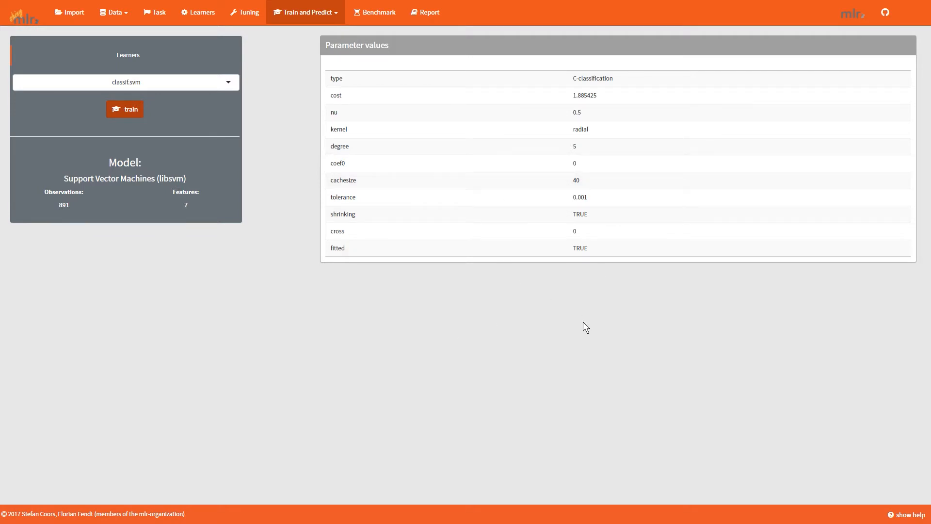
Set the prediction to run on new data and import titanic-test.csv as the test set.
left_click(300, 15)
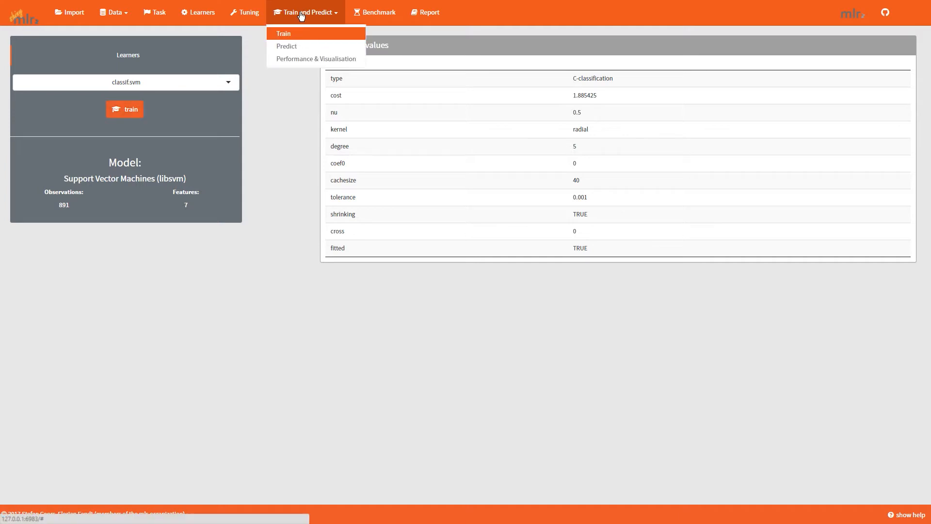
left_click(298, 47)
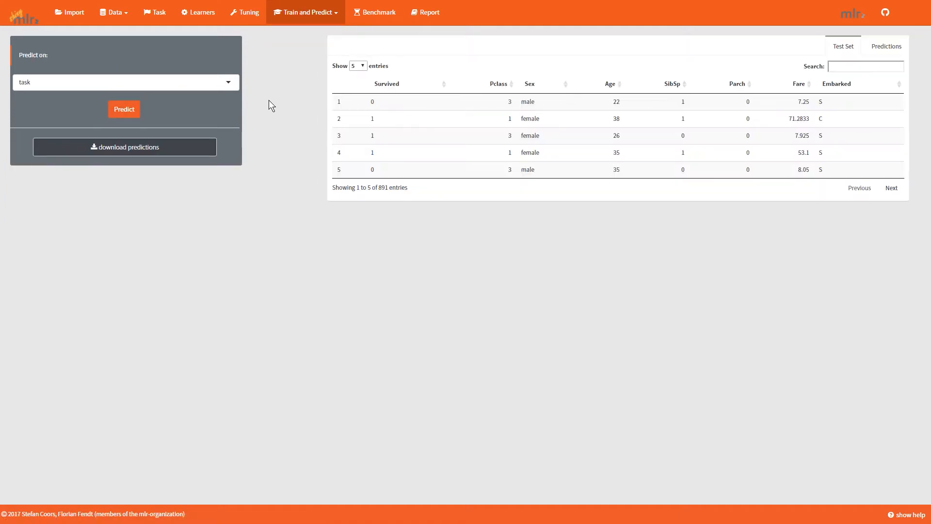
left_click(169, 82)
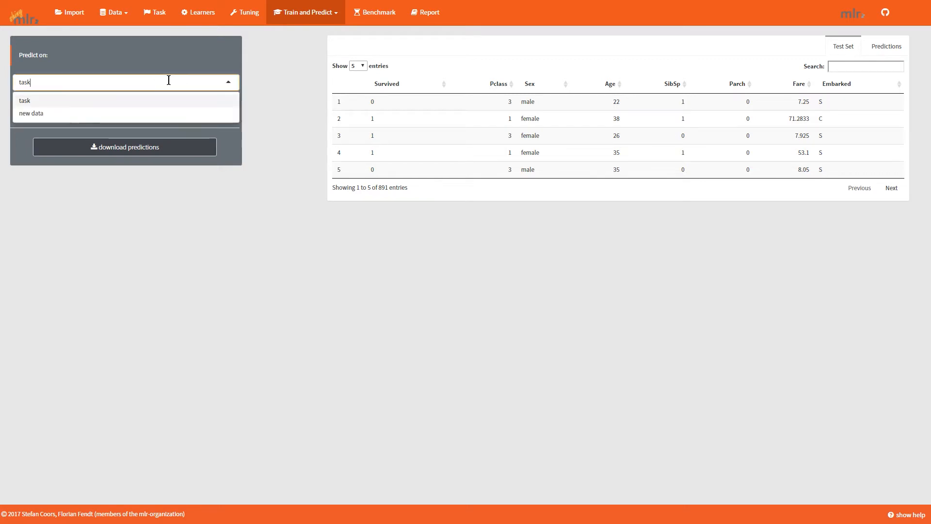
left_click(121, 113)
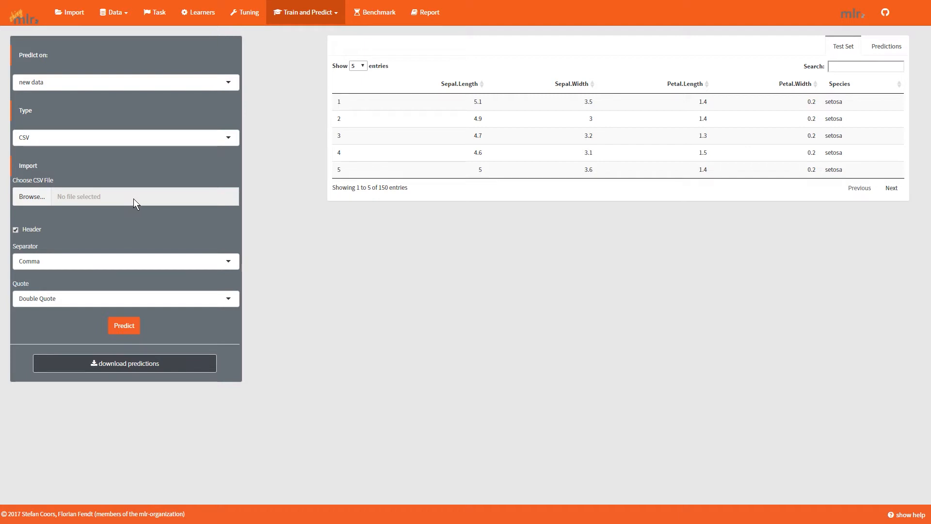
left_click(33, 200)
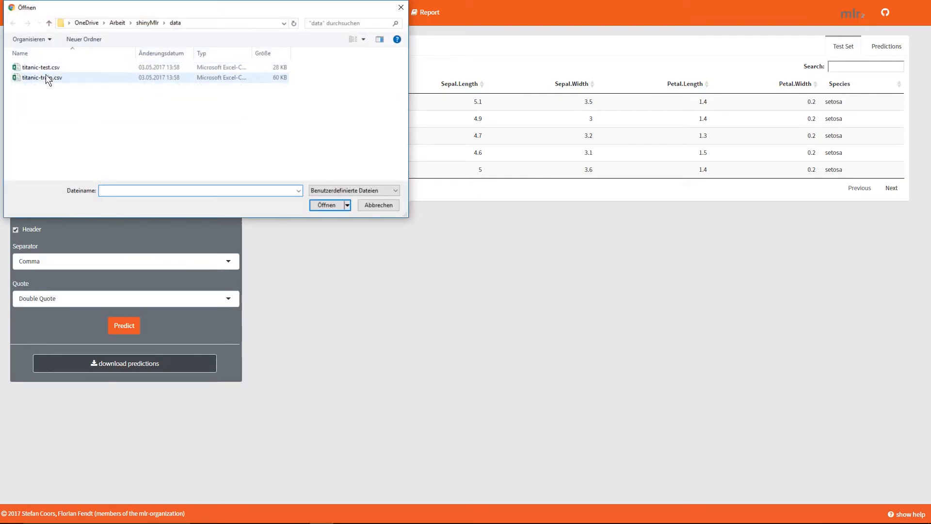
left_click(49, 67)
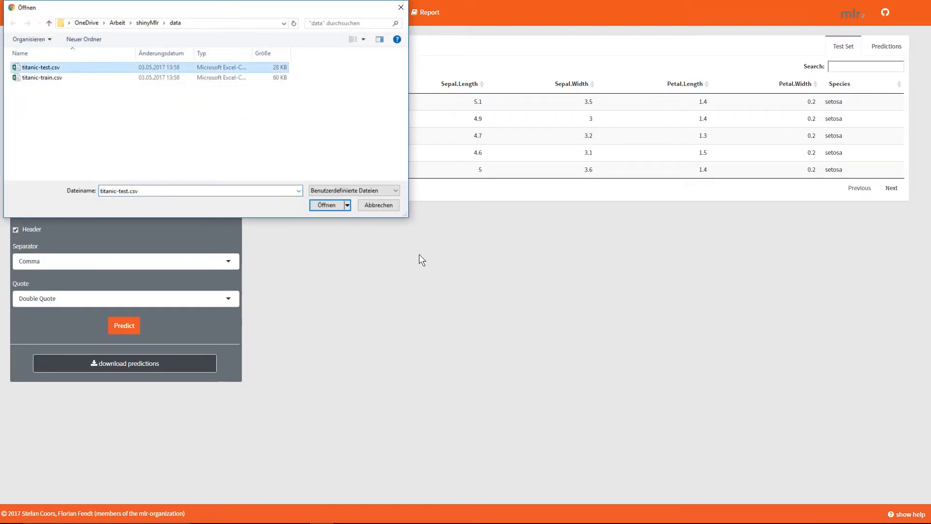
left_click(324, 204)
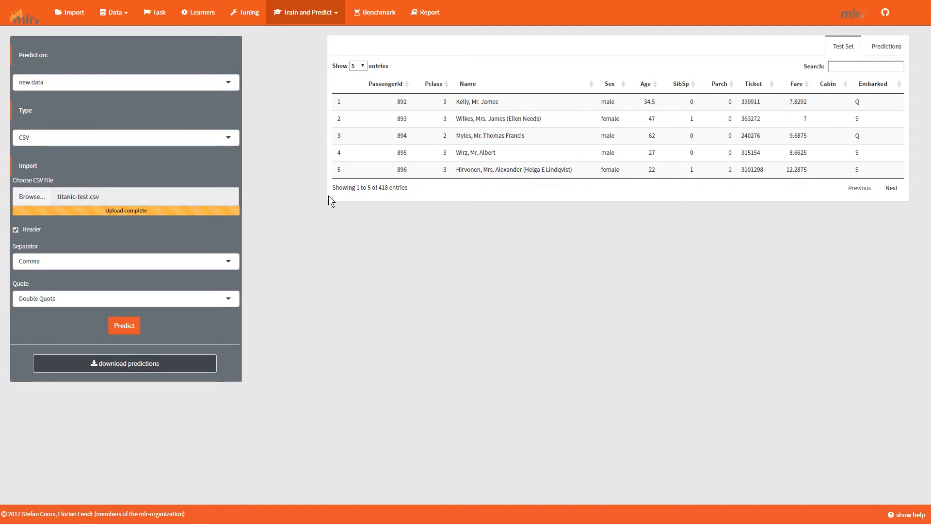
Go to data preprocessing and choose the test set as the data to process.
left_click(113, 10)
left_click(127, 48)
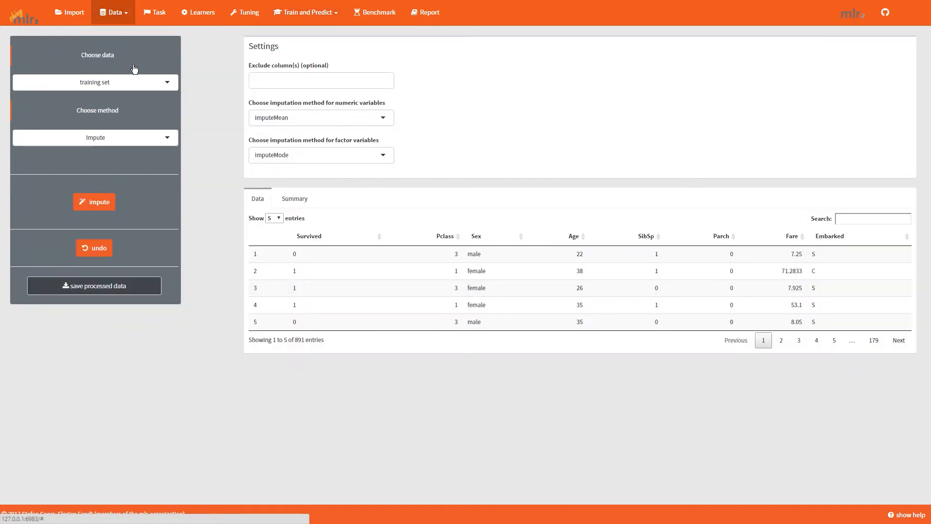
left_click(135, 85)
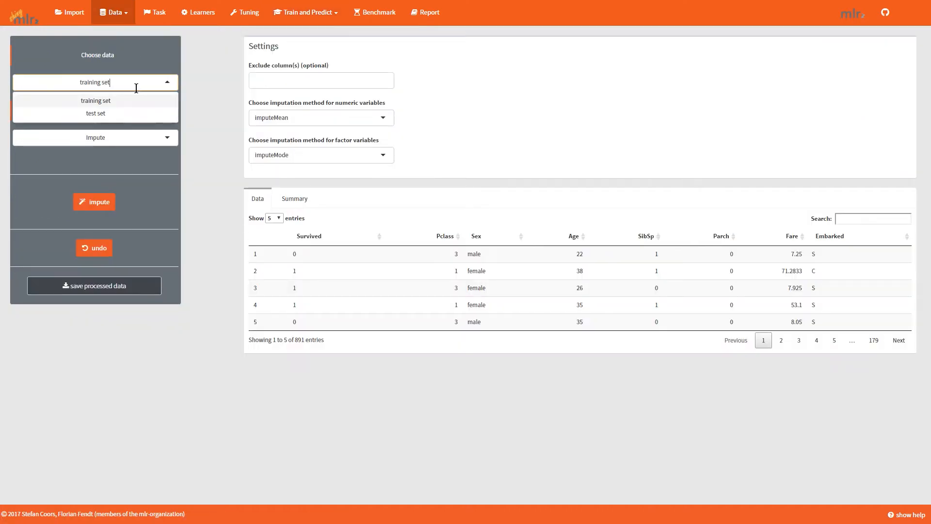
left_click(121, 119)
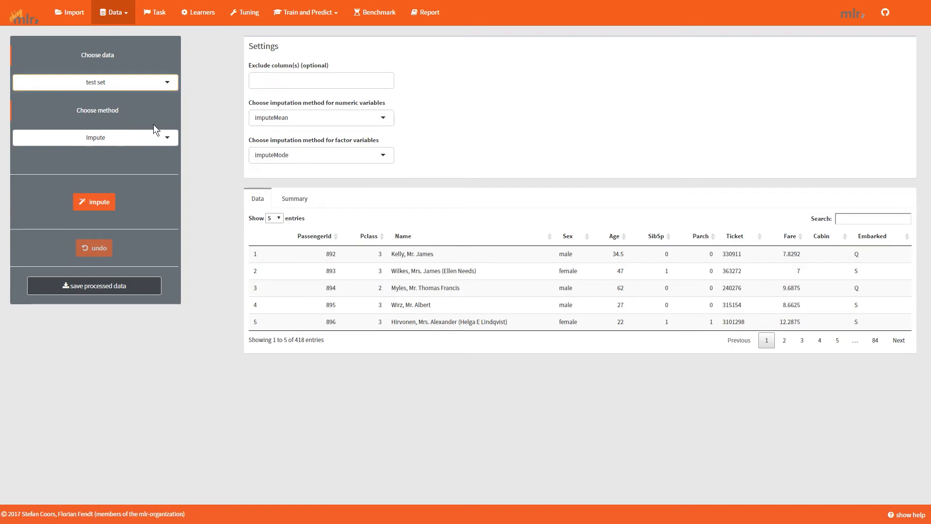
Drop the variables PassengerId, Name, Ticket and Cabin from the test set.
left_click(151, 140)
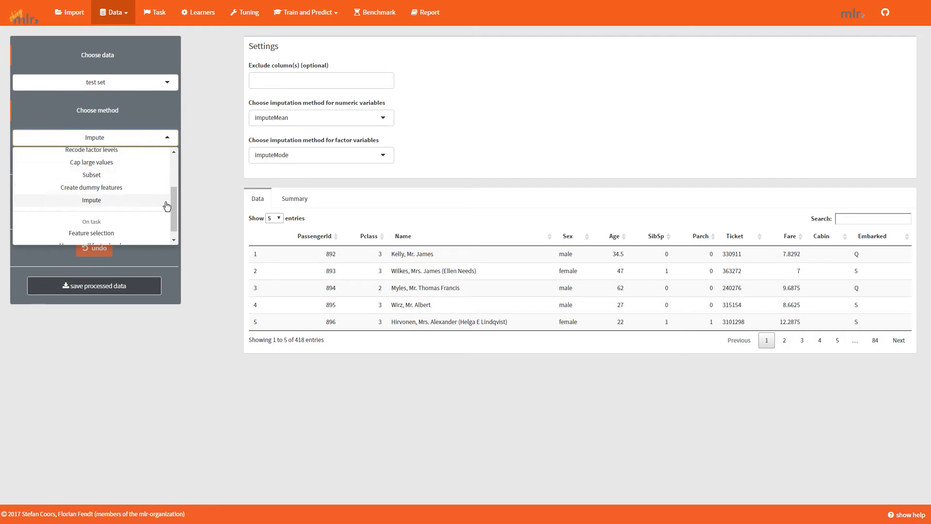
scroll(166, 202, "up", 3)
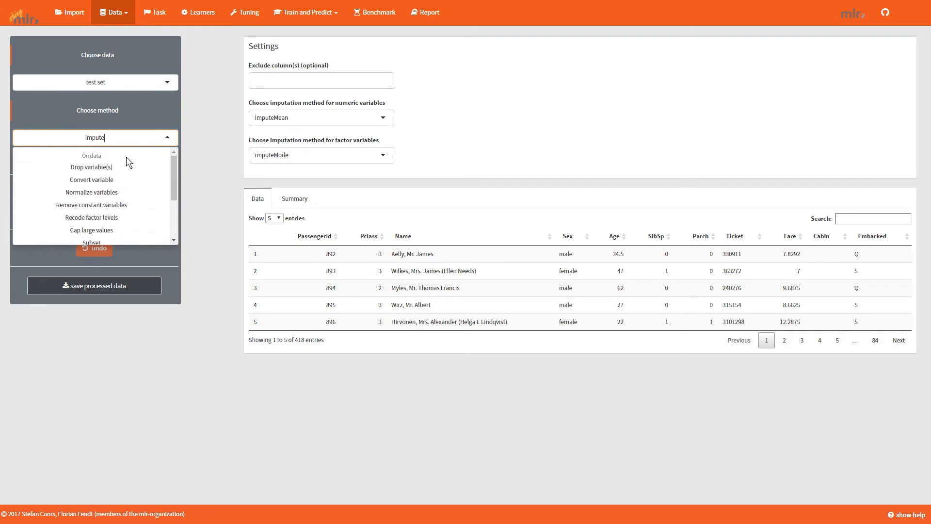
left_click(97, 168)
left_click(292, 86)
left_click(277, 99)
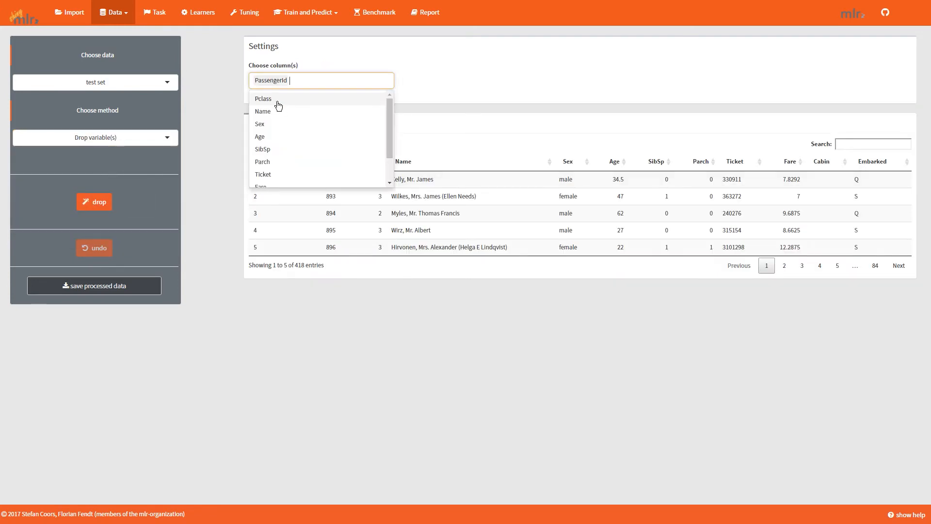
left_click(264, 112)
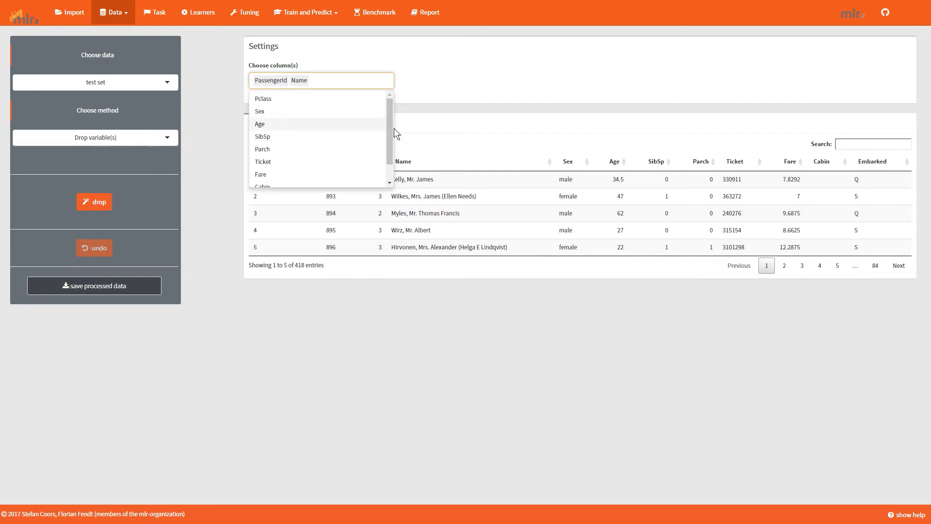
scroll(388, 145, "down", 2)
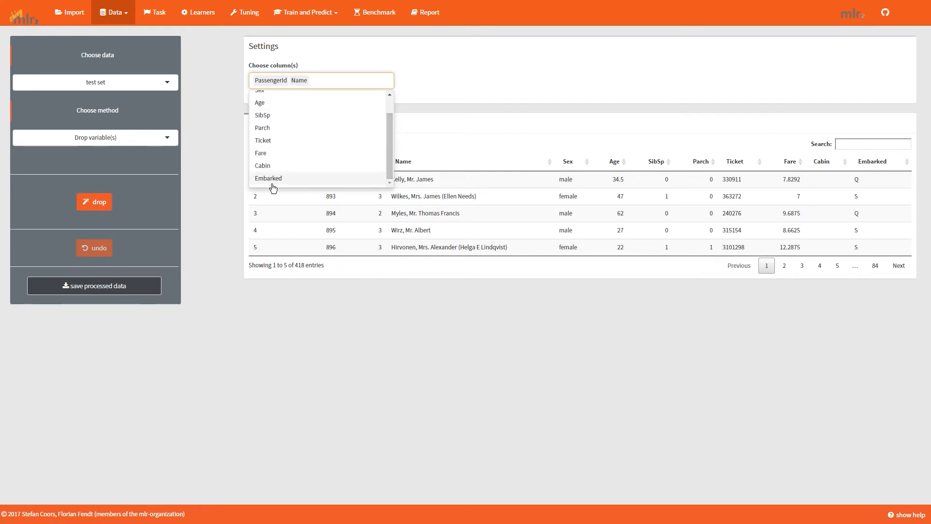
left_click(277, 142)
left_click(270, 175)
left_click(453, 71)
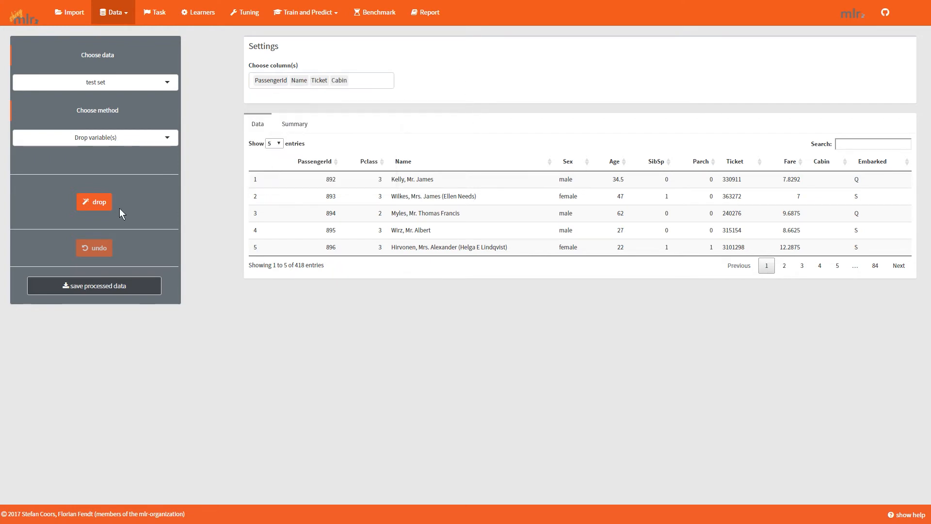
left_click(101, 201)
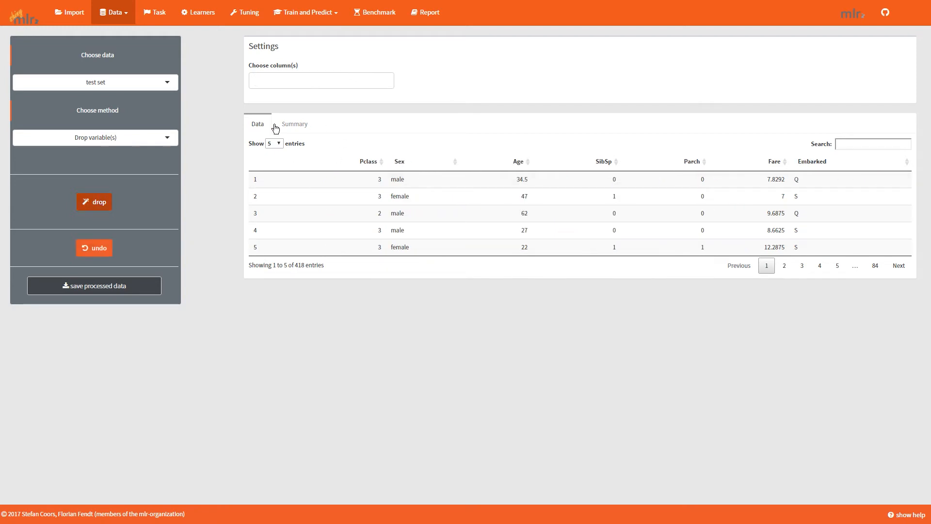
Show the test set's summary and impute its missing values, using imputeHist for numeric variables.
left_click(291, 124)
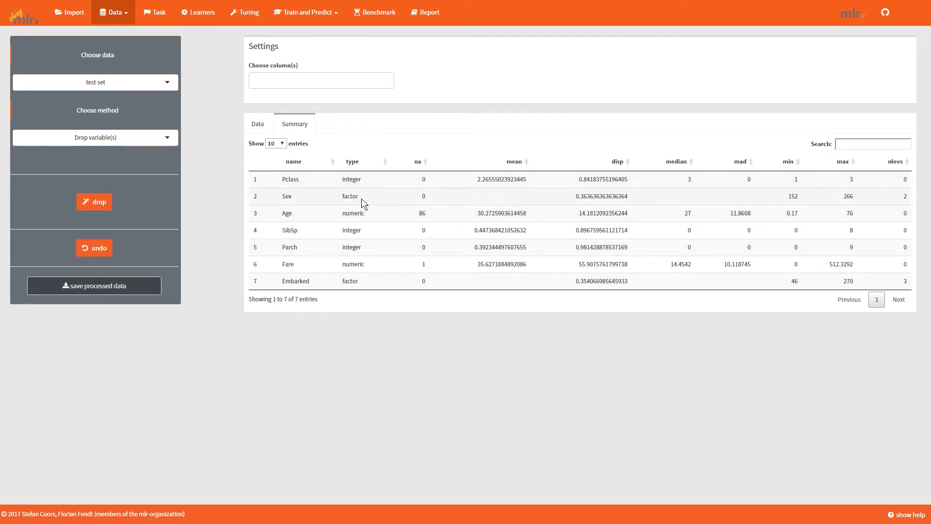
left_click(94, 136)
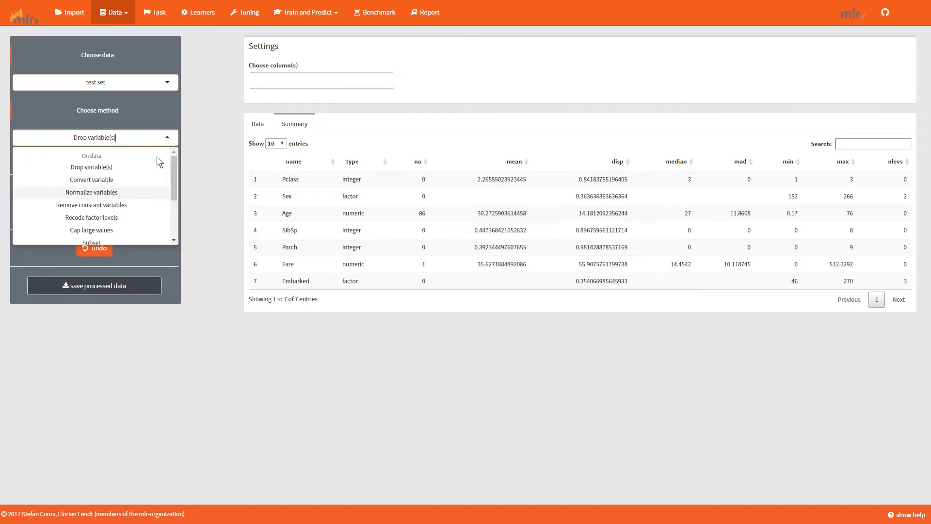
left_click_drag(176, 187, 175, 224)
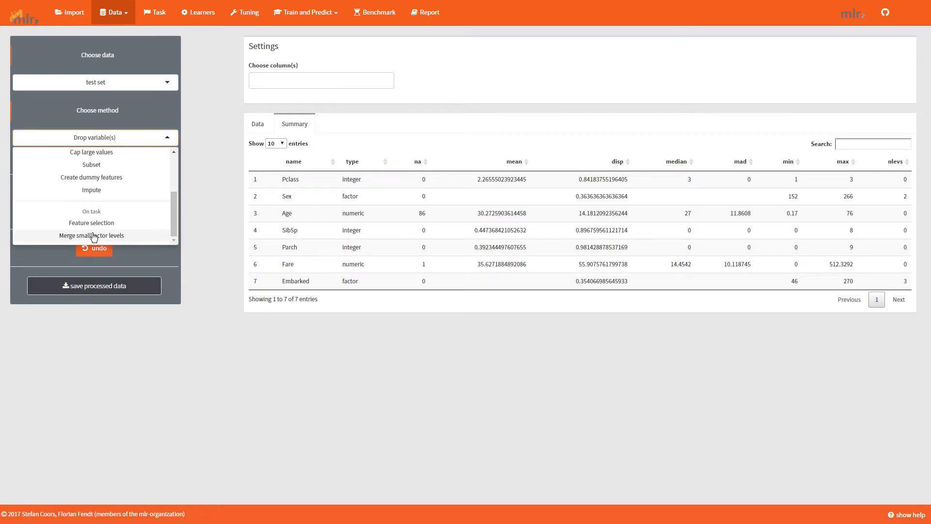
left_click(107, 189)
left_click(352, 119)
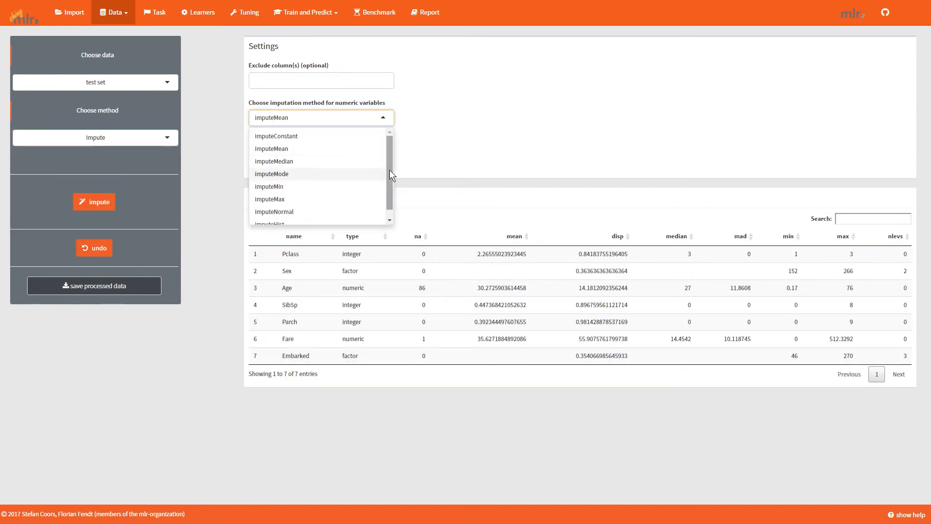
left_click(272, 216)
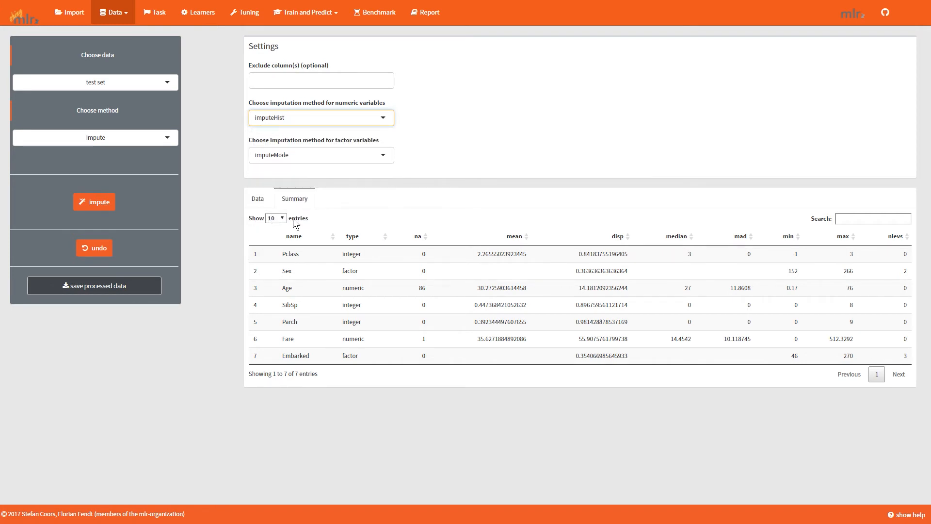
left_click(112, 208)
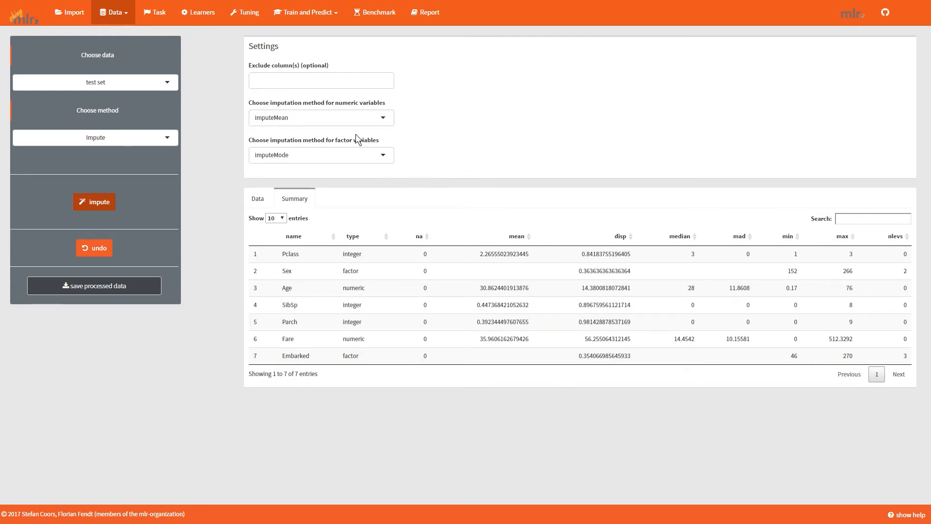
Predict on the preprocessed new data with the trained model and download the predictions.
left_click(305, 12)
left_click(307, 51)
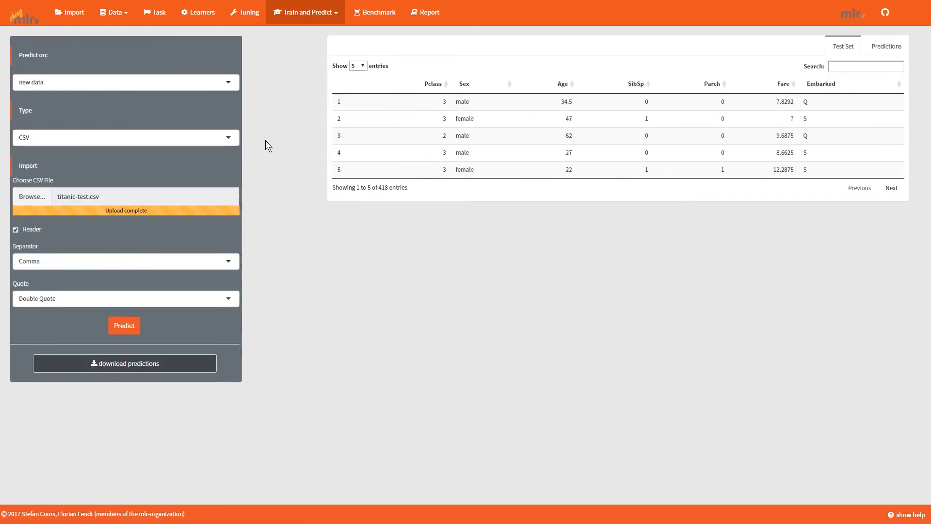
left_click(125, 326)
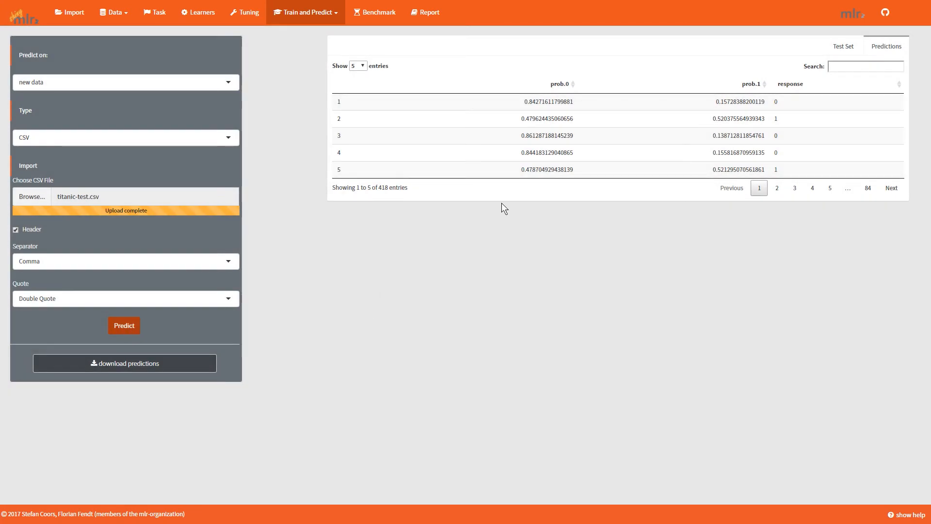
left_click(163, 370)
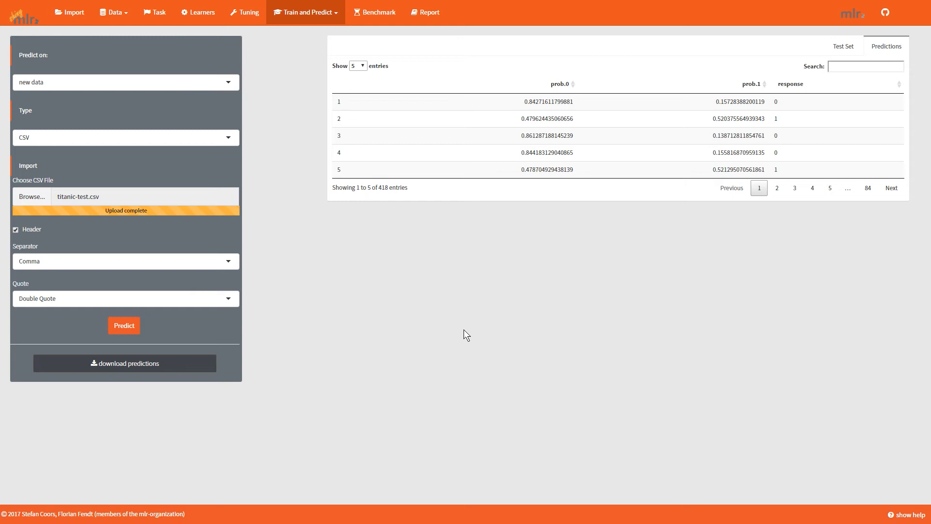
Switch the prediction target to the task and run the prediction.
left_click(176, 85)
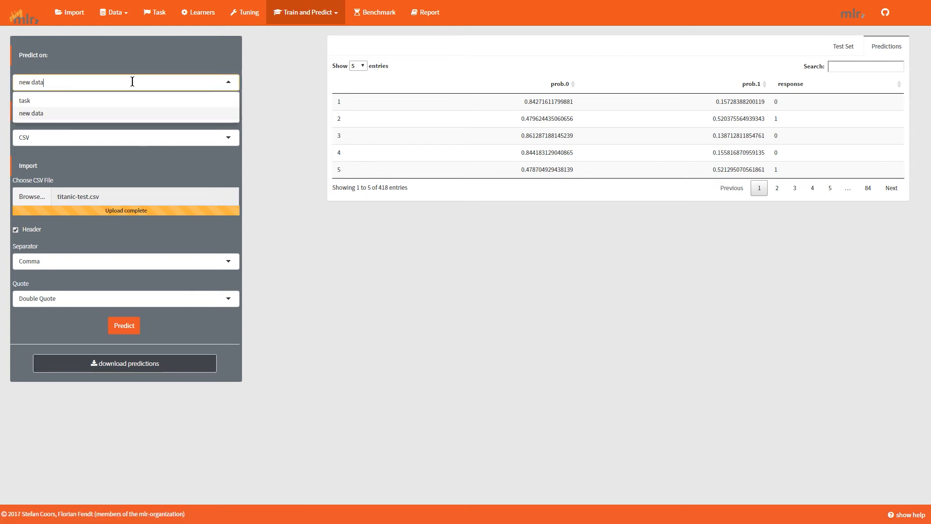
left_click(37, 101)
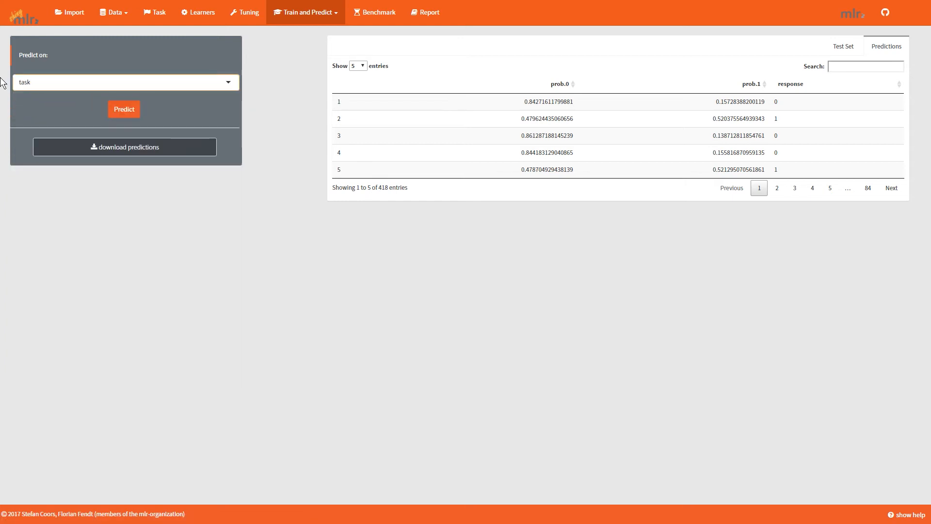
left_click(131, 112)
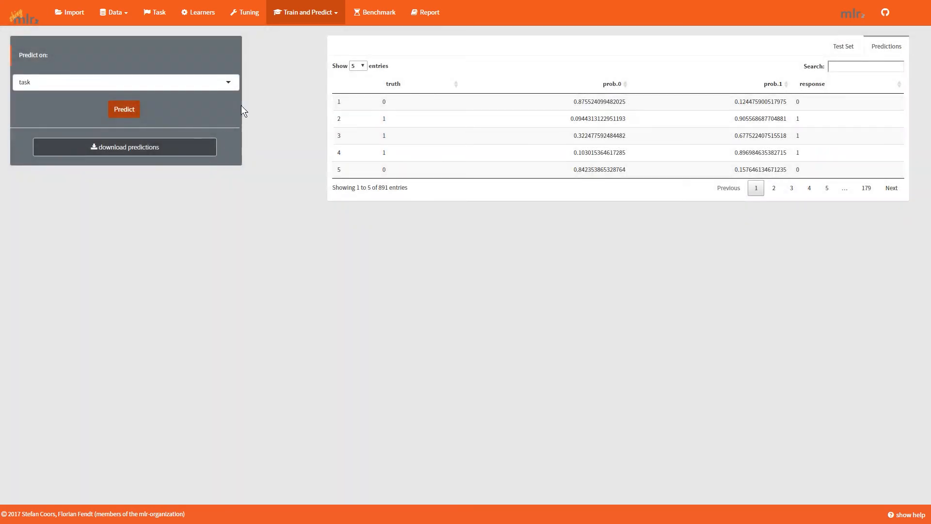
Measure the model's performance with brier and mmce added to the acc measure.
left_click(307, 12)
left_click(316, 59)
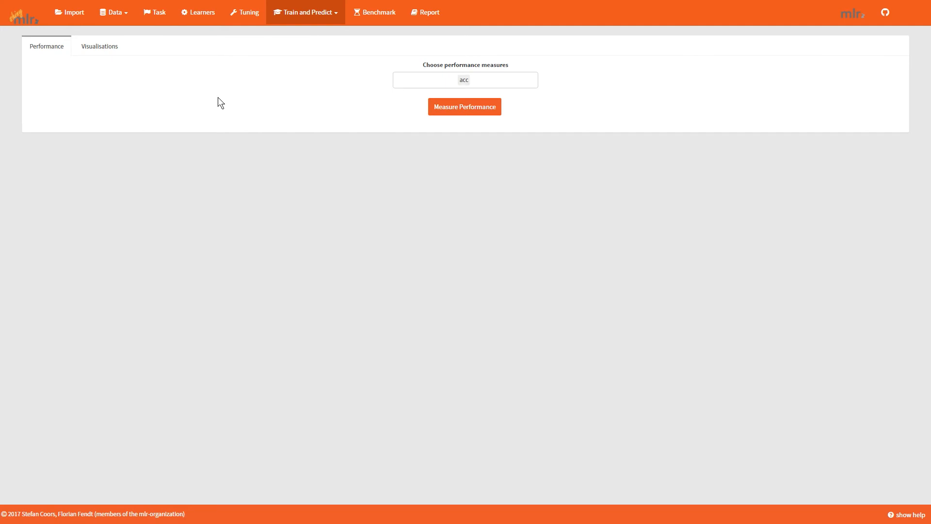
left_click(484, 82)
left_click_drag(533, 111, 534, 126)
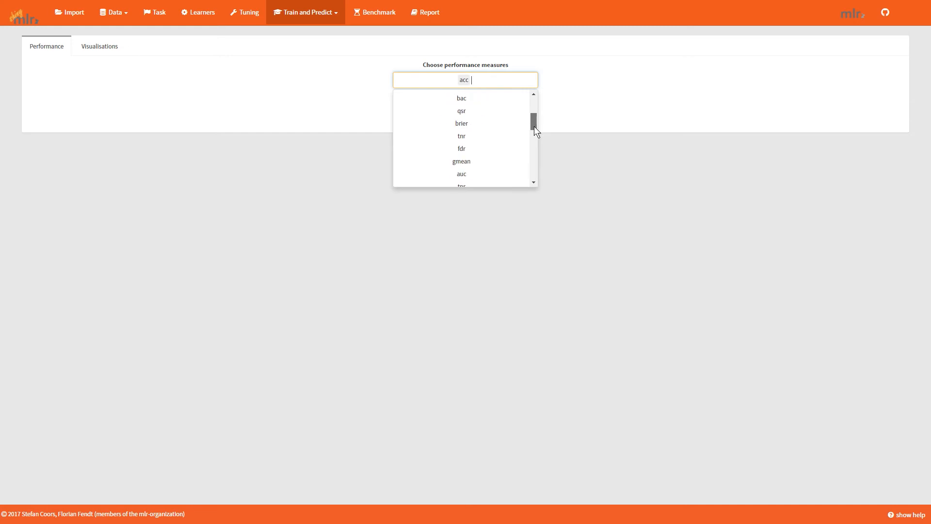
left_click(481, 140)
scroll(505, 141, "down", 5)
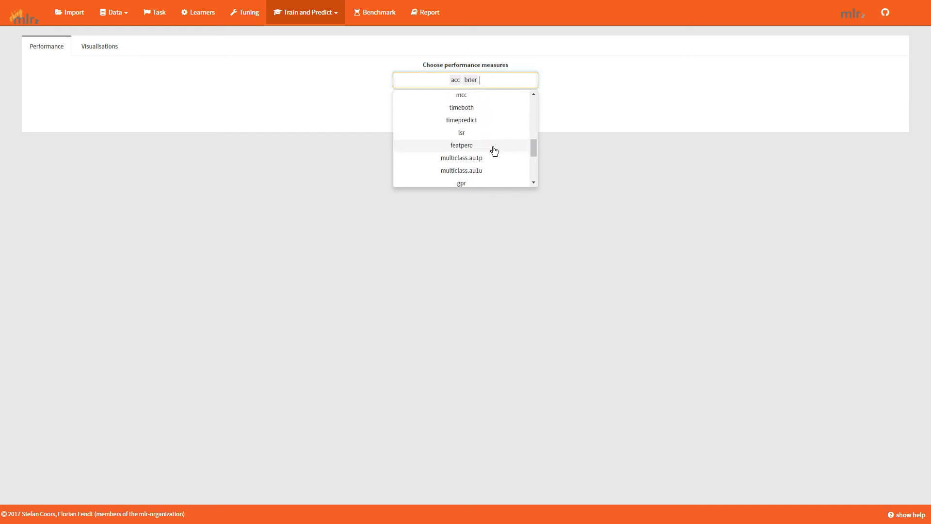
scroll(495, 150, "down", 3)
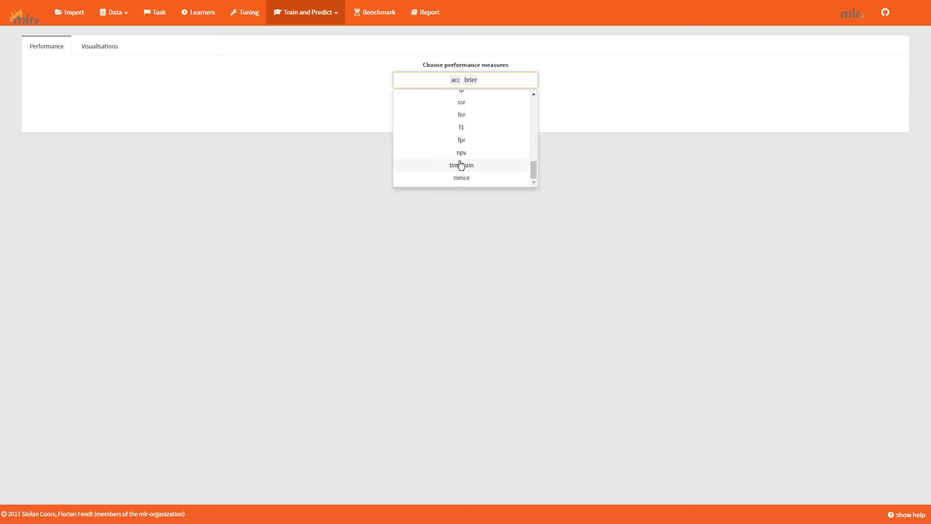
left_click(469, 180)
left_click(610, 124)
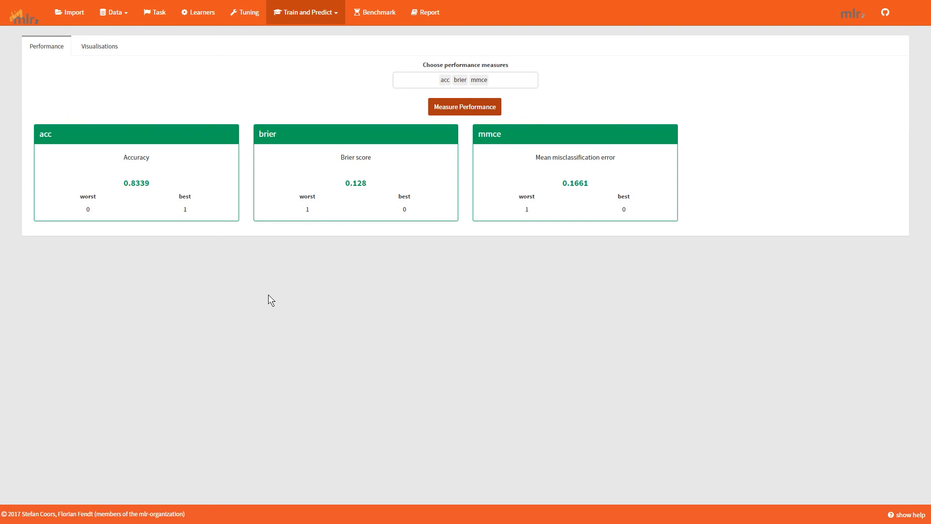
Visualise the learner's predictions in a prediction plot of the variables Pclass and Age.
left_click(105, 39)
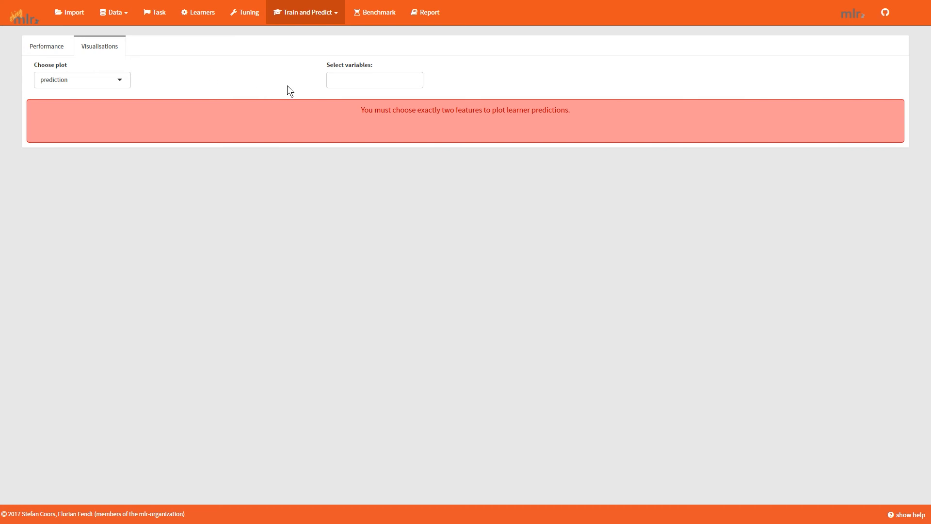
left_click(361, 78)
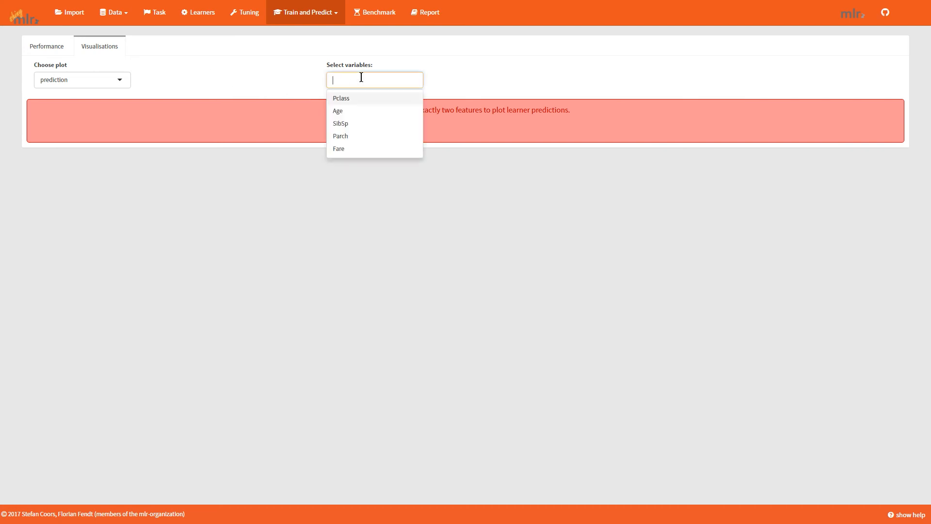
left_click(356, 102)
left_click(339, 103)
left_click(297, 84)
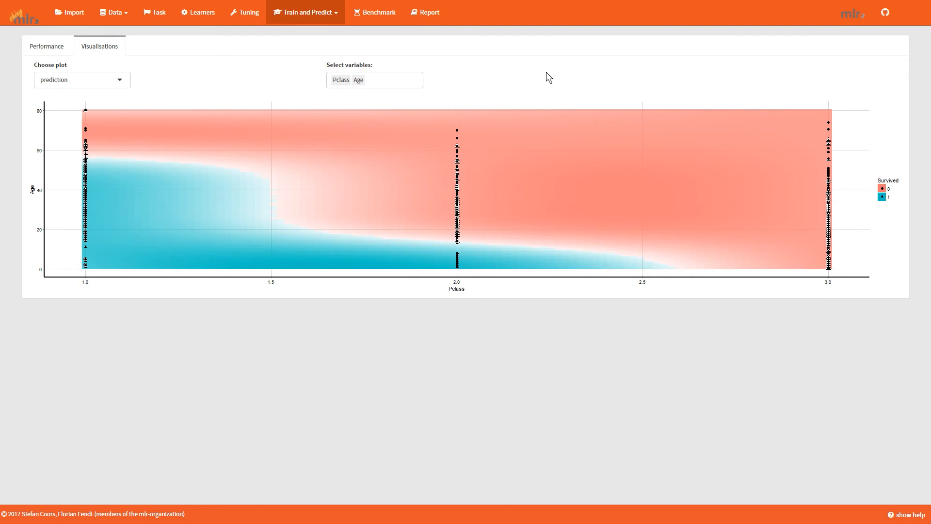
Switch the visualisation to the residuals plot and display it as a histogram.
left_click(73, 80)
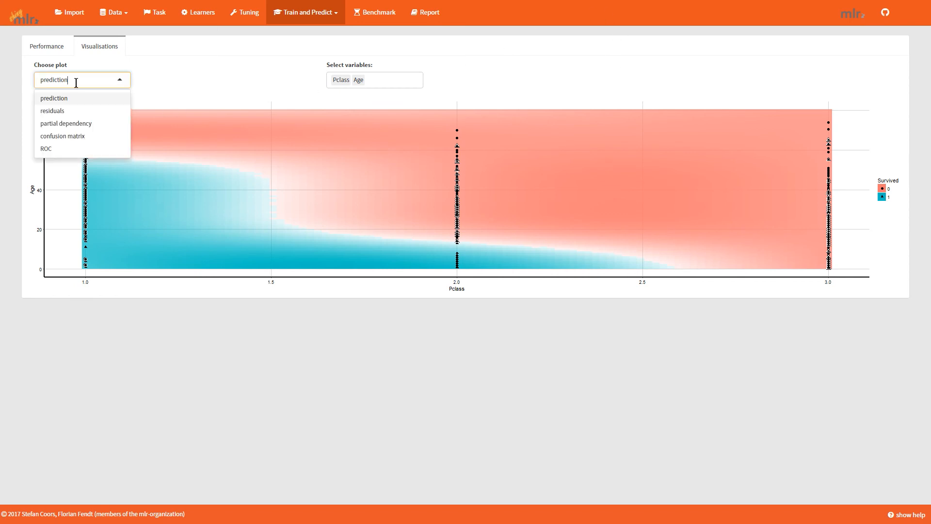
left_click(74, 111)
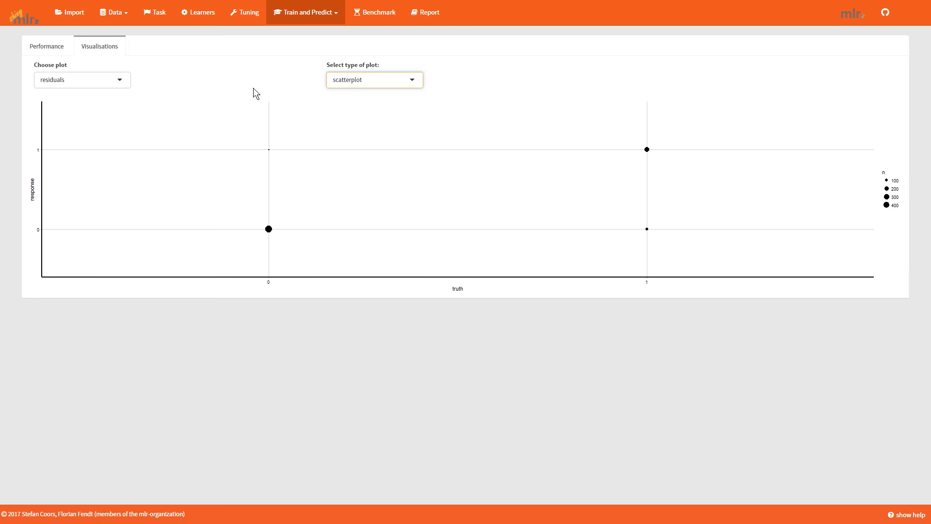
left_click(374, 80)
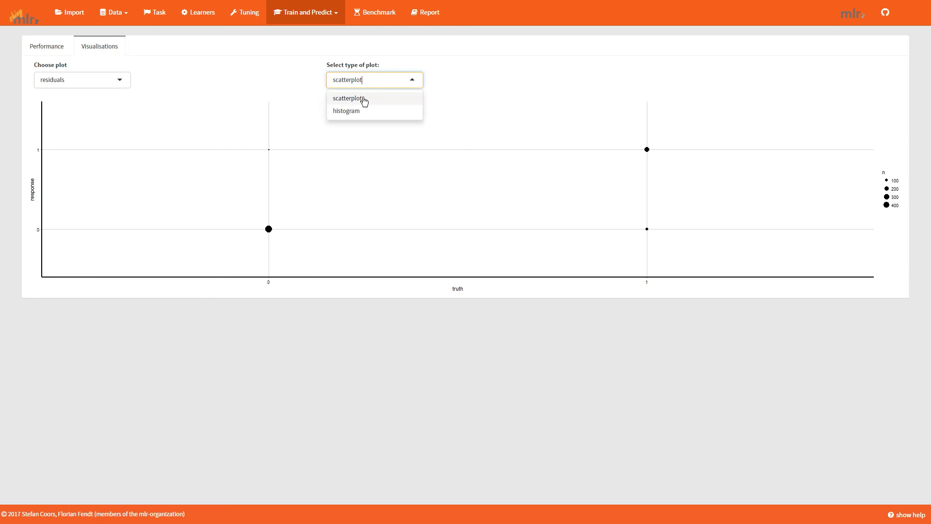
left_click(359, 110)
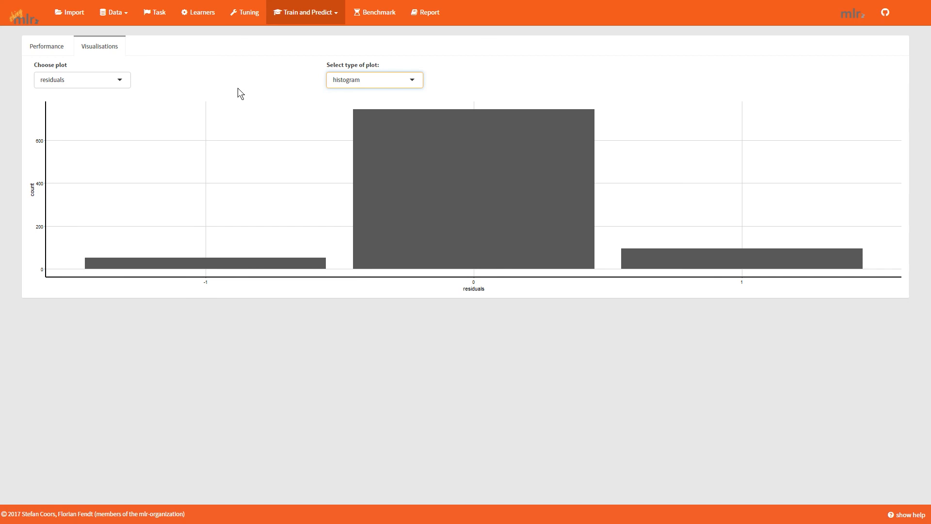
Show the confusion matrix of the predictions and the partial dependency plot for Pclass.
left_click(108, 84)
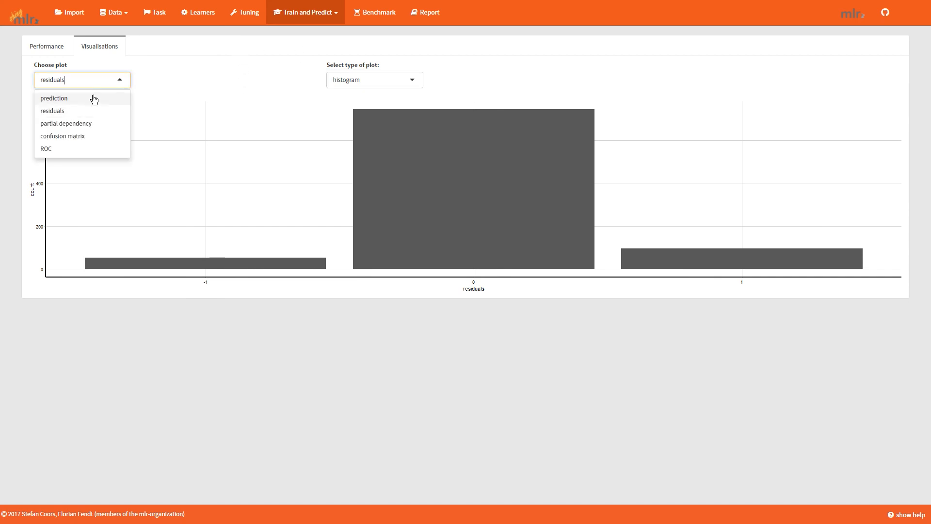
left_click(80, 139)
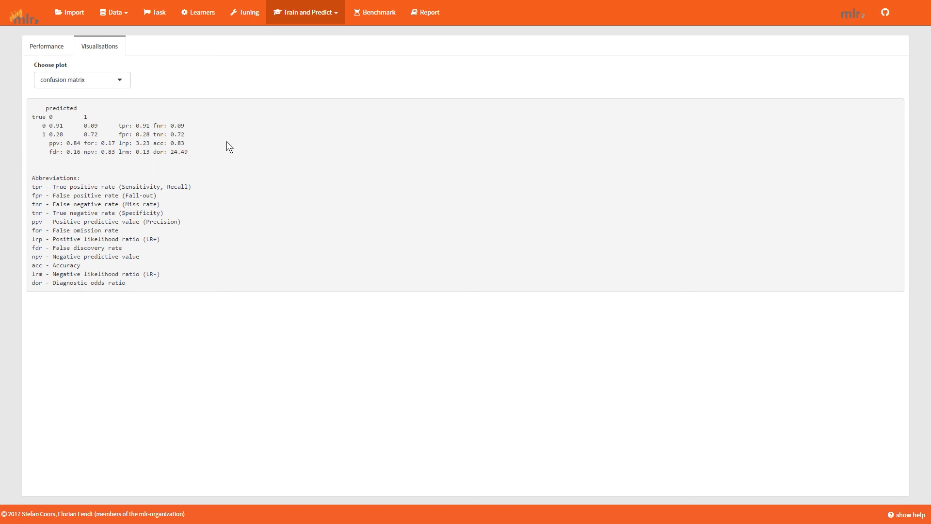
left_click(72, 80)
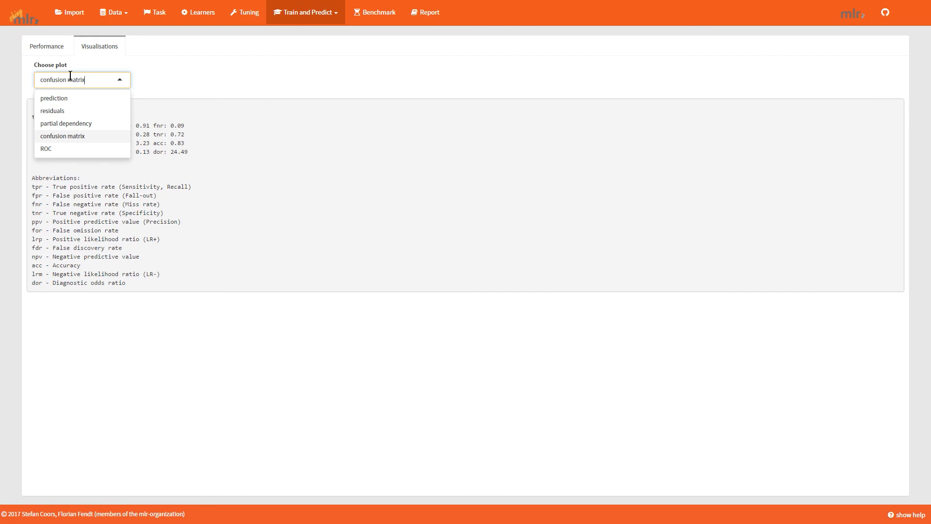
left_click(66, 124)
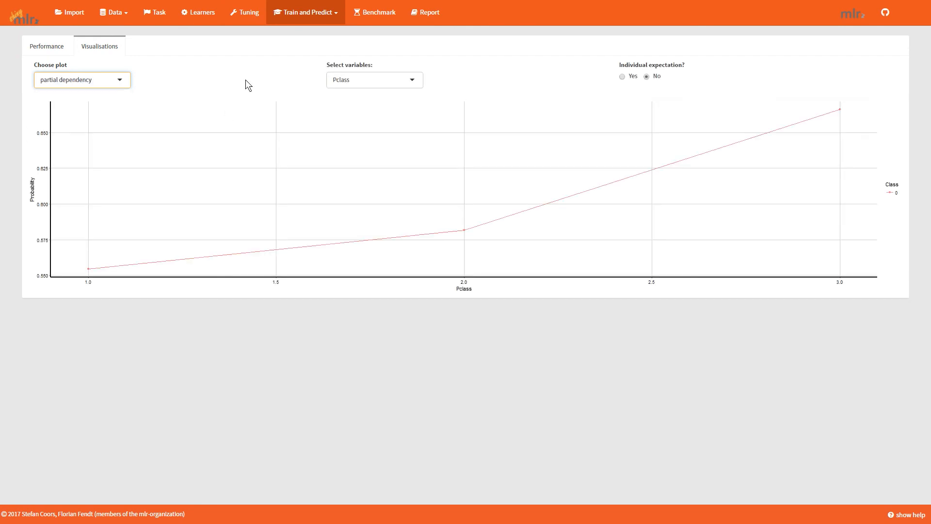
Display the ROC curve of the predictions and show the help texts for the visualisations.
left_click(124, 81)
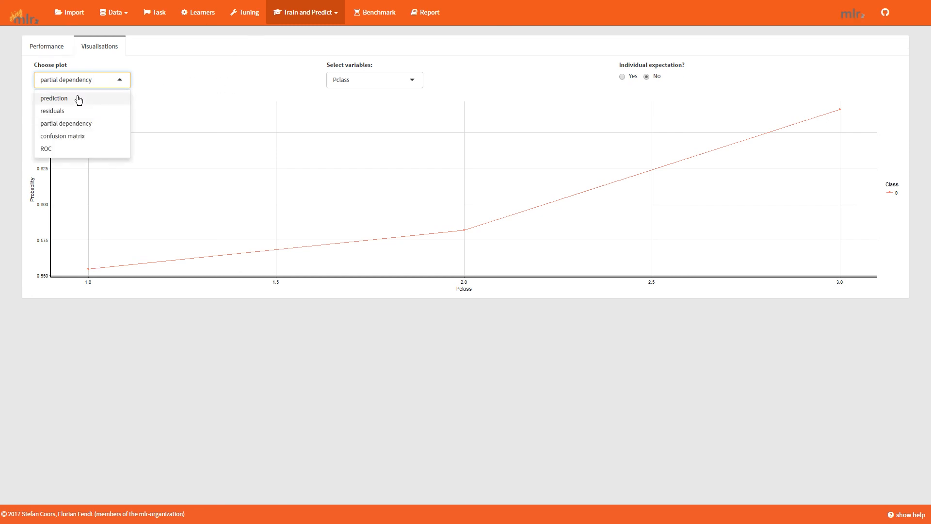
left_click(73, 149)
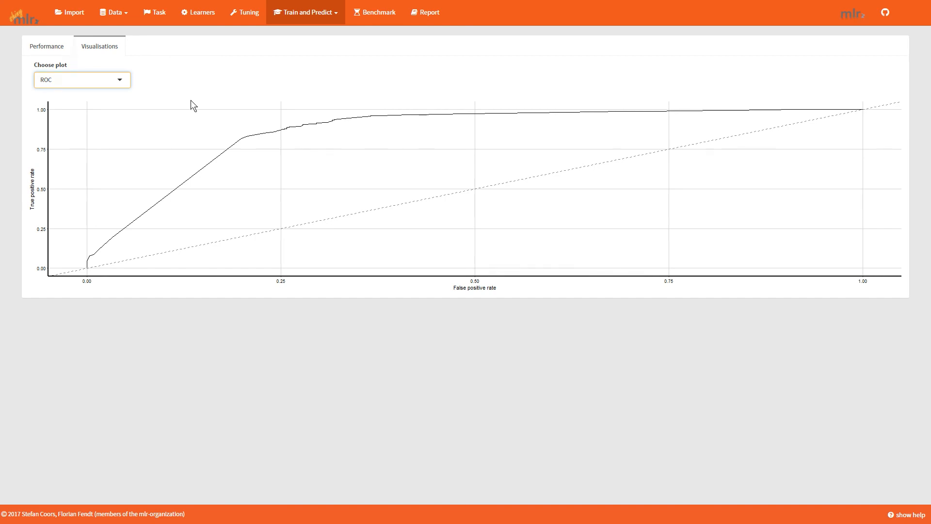
left_click(905, 515)
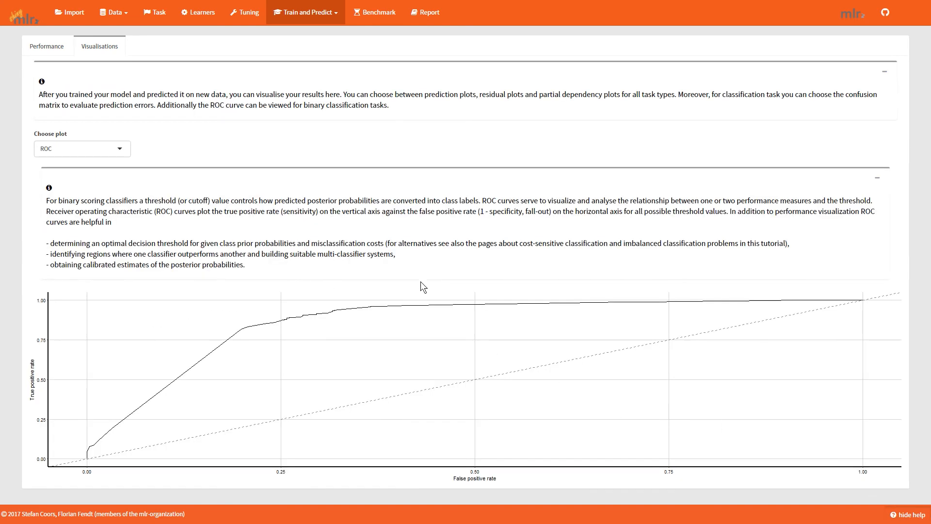